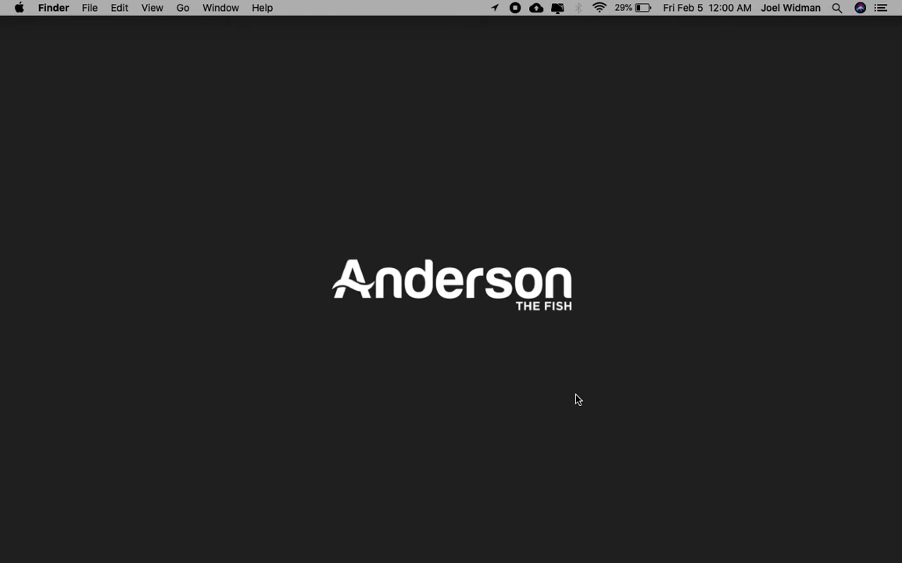
Open the macOS screenshot tool and set a selected-portion capture area spanning the screen's full width and roughly three quarters of its height
key("super+shift+5")
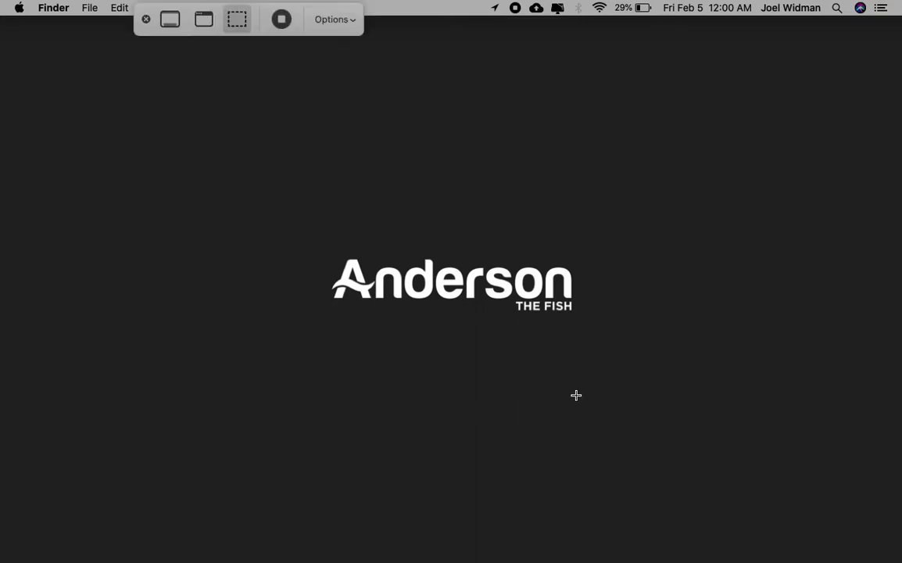
left_click(237, 19)
left_click_drag(898, 354, 896, 401)
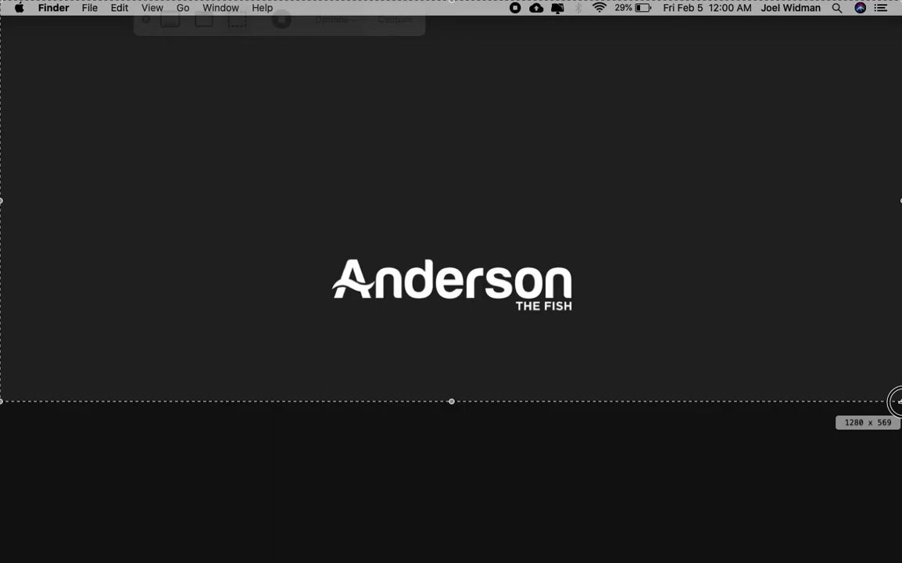
left_click_drag(895, 401, 898, 422)
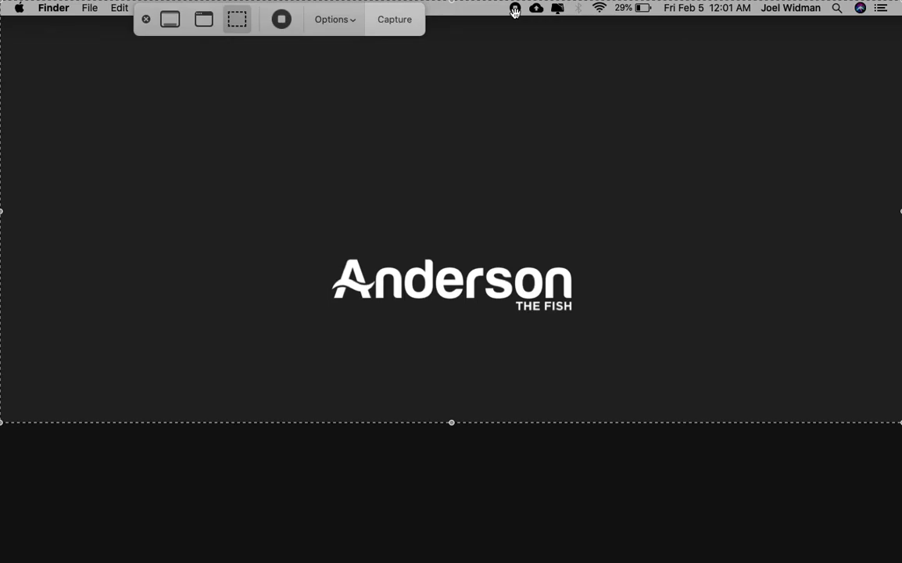
Review the capture's save location and timer options, extend the capture area to the full screen height, and close the screenshot tool
left_click(322, 21)
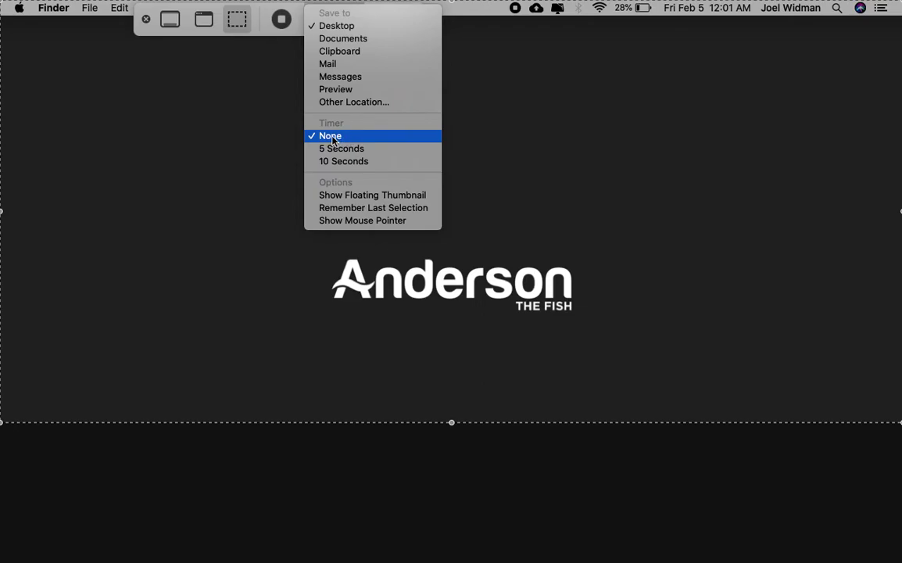
left_click(300, 8)
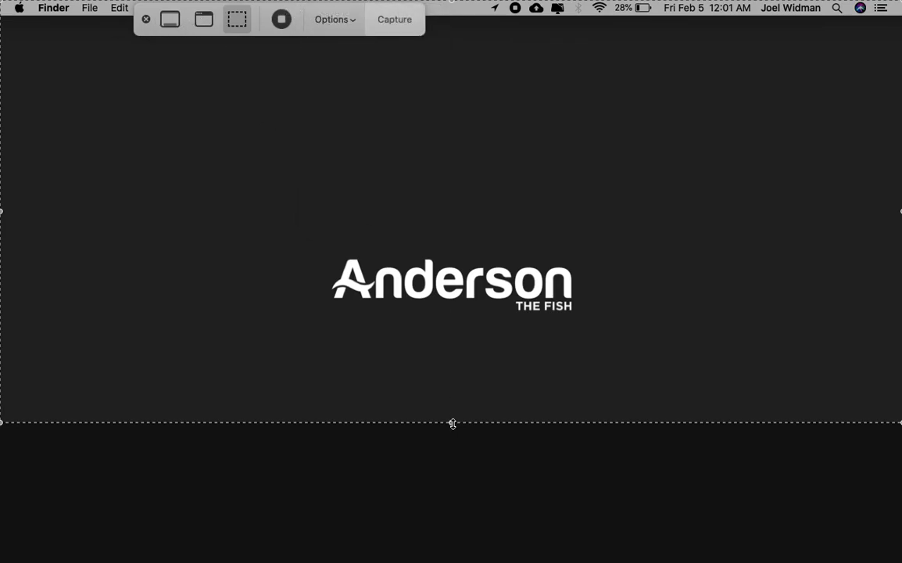
left_click_drag(451, 422, 453, 561)
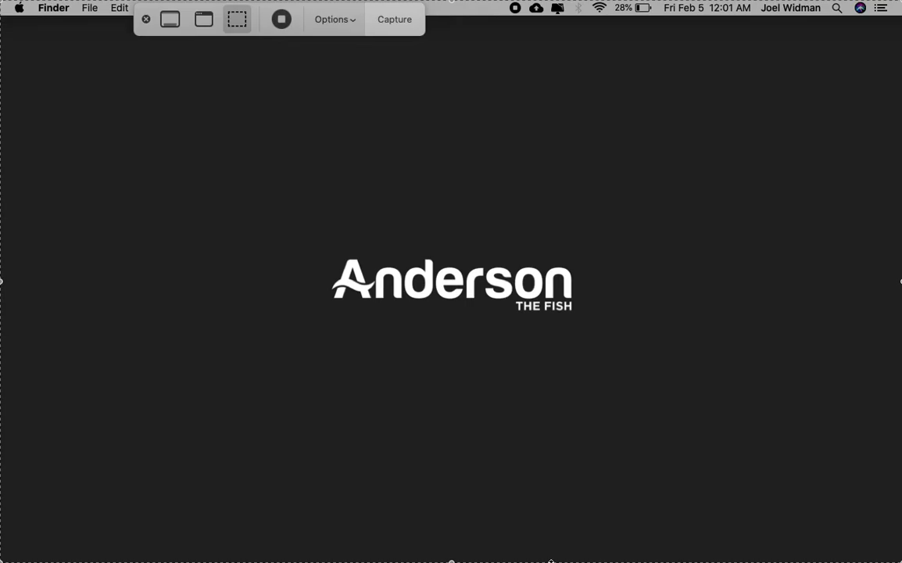
left_click(142, 19)
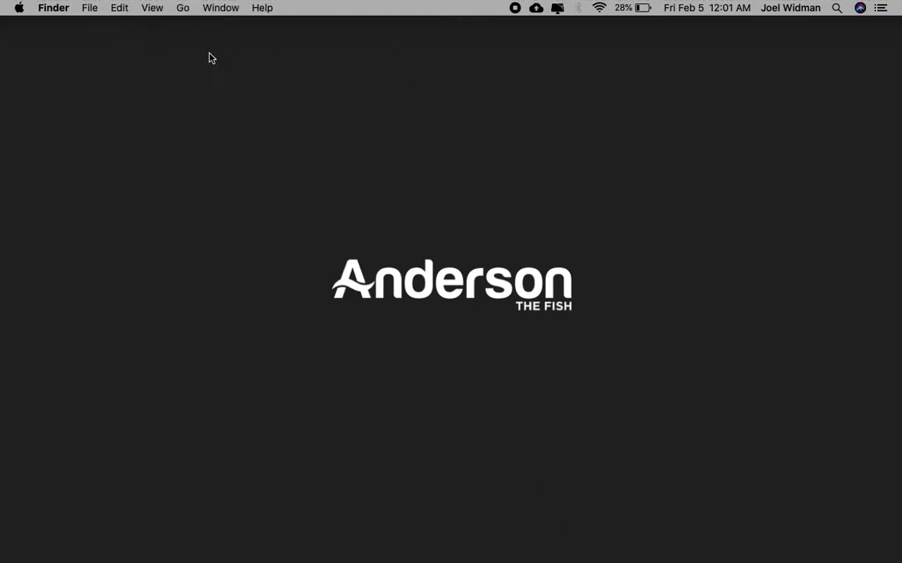
Switch to QuickTime Player and open a new movie recording window showing the webcam
mouse_move(475, 544)
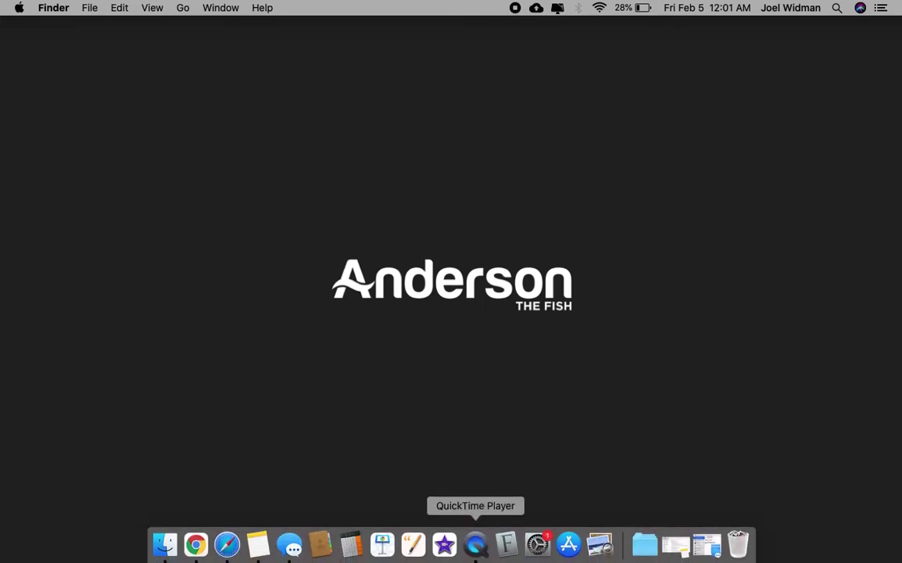
left_click(479, 550)
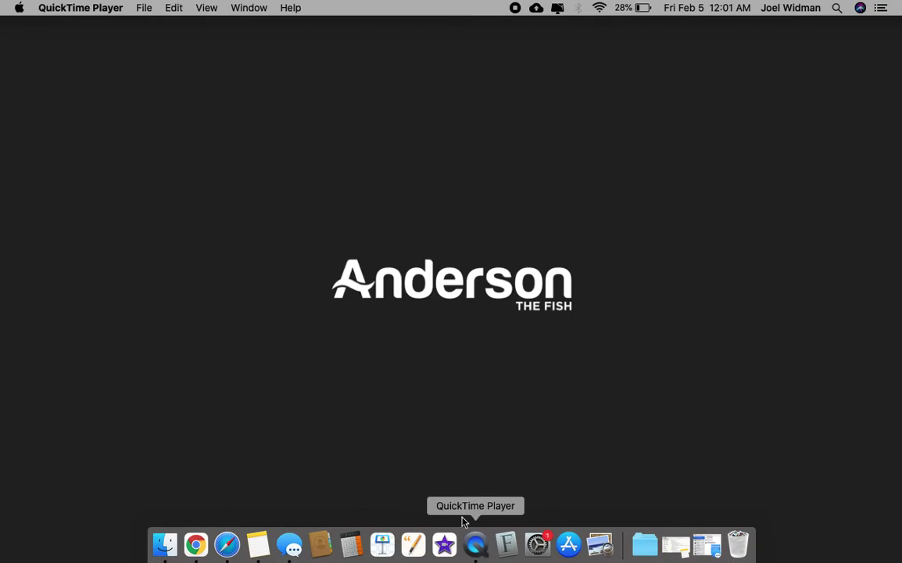
left_click(145, 10)
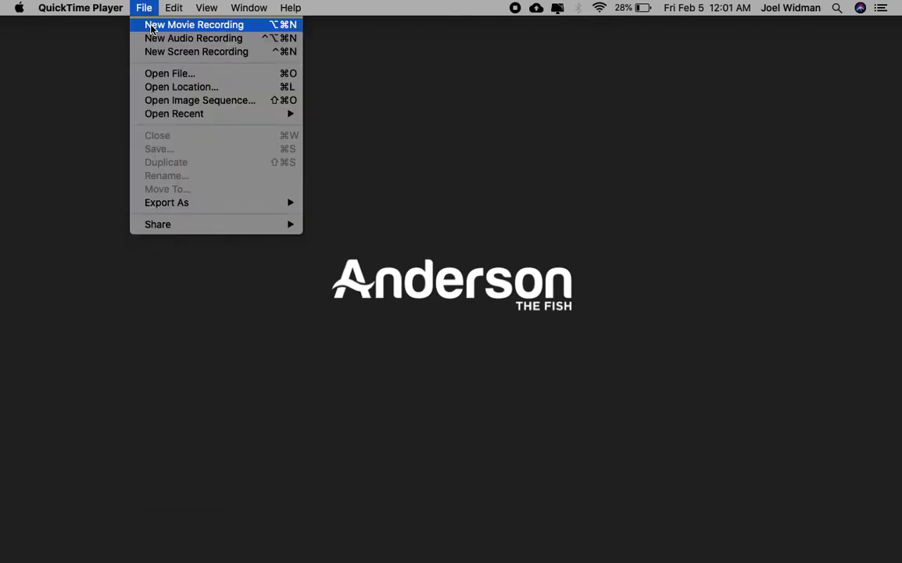
left_click(153, 29)
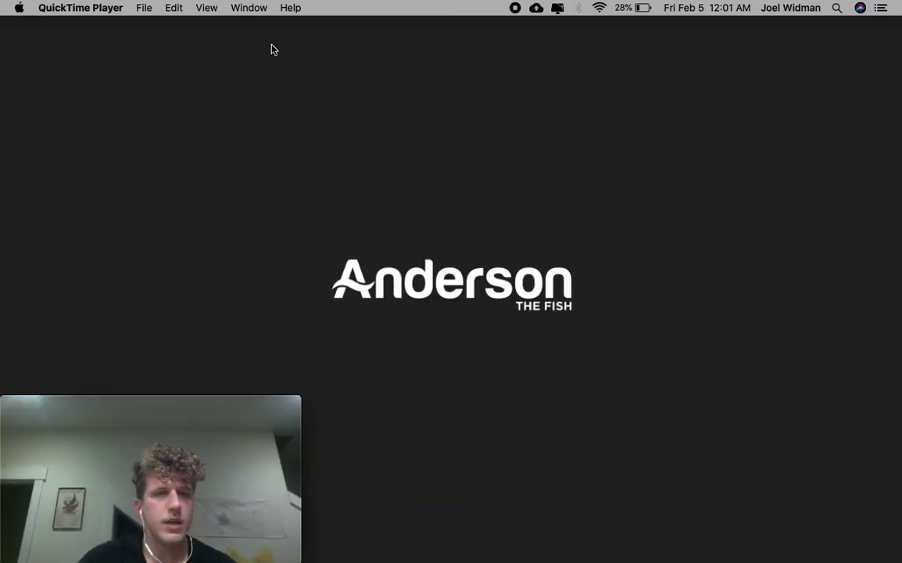
Make the movie recording window float on top and test it by opening and closing a Finder window
left_click(207, 9)
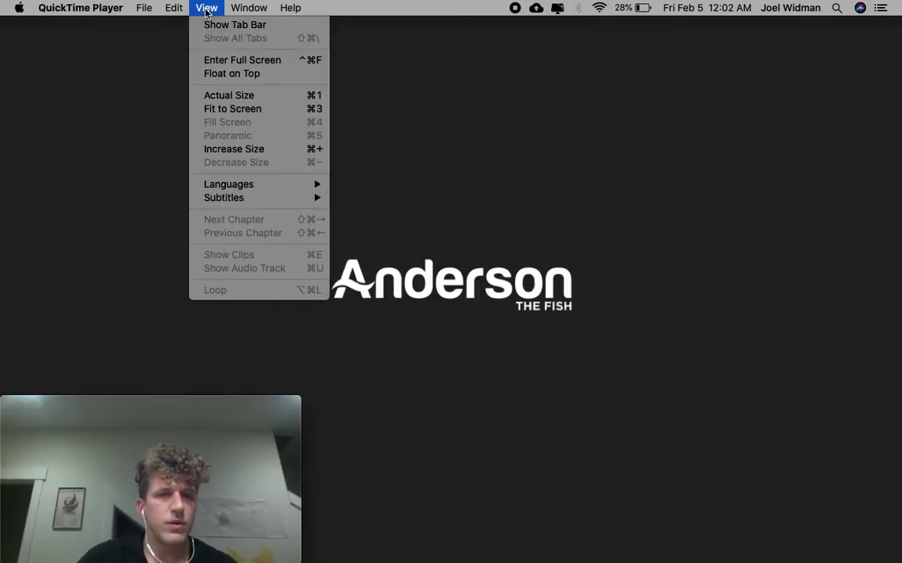
left_click(221, 74)
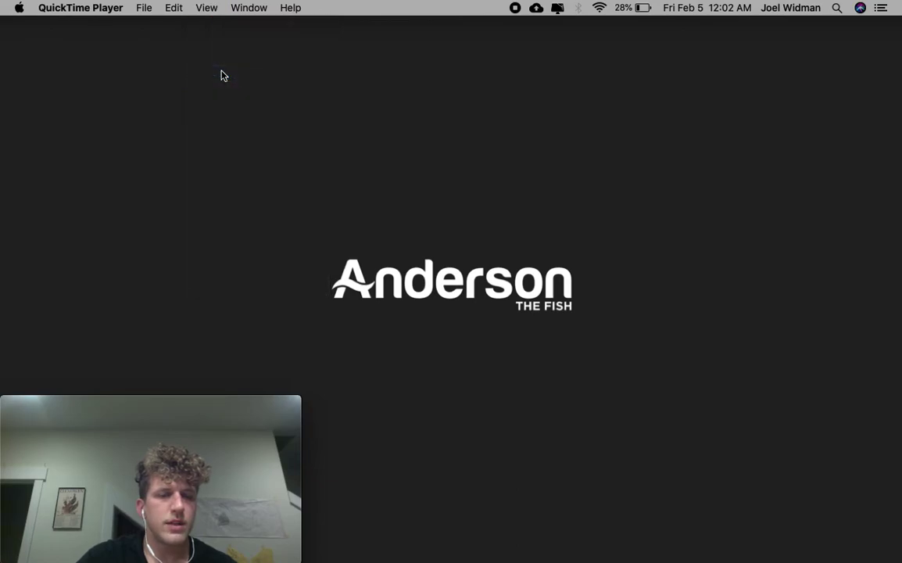
mouse_move(125, 487)
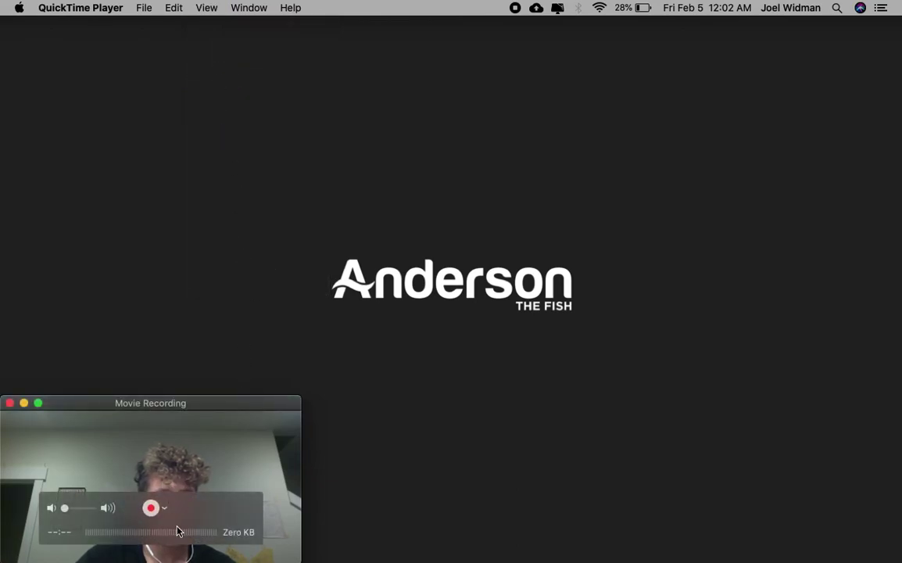
left_click(163, 547)
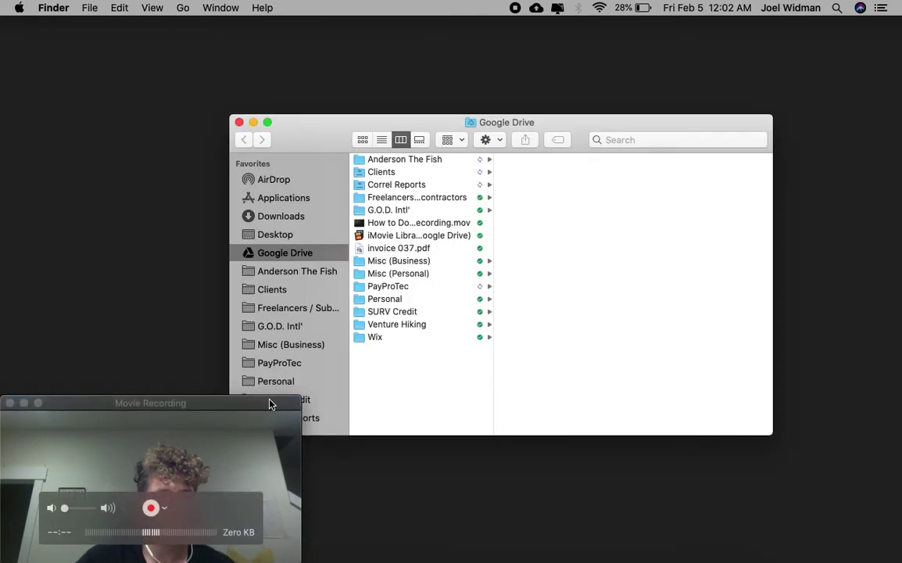
left_click(239, 123)
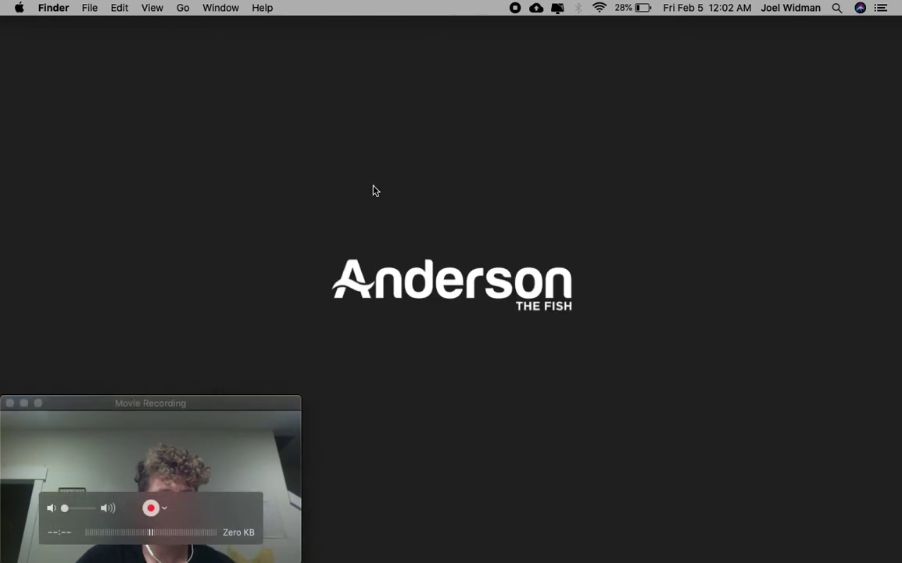
left_click(234, 402)
left_click(358, 443)
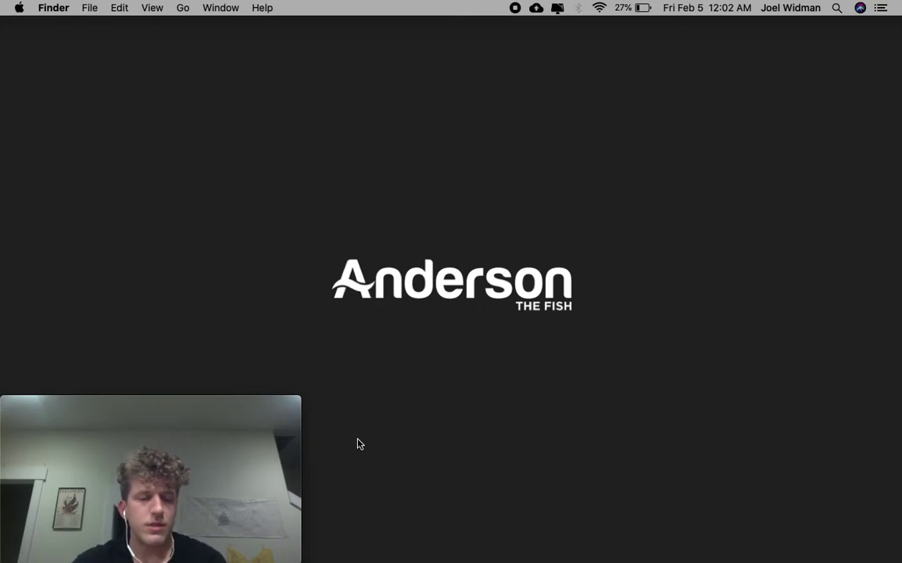
Move How to Do a Screen Recording.mov from the Google Drive folder to the desktop and place it beside the wallpaper logo
mouse_move(444, 551)
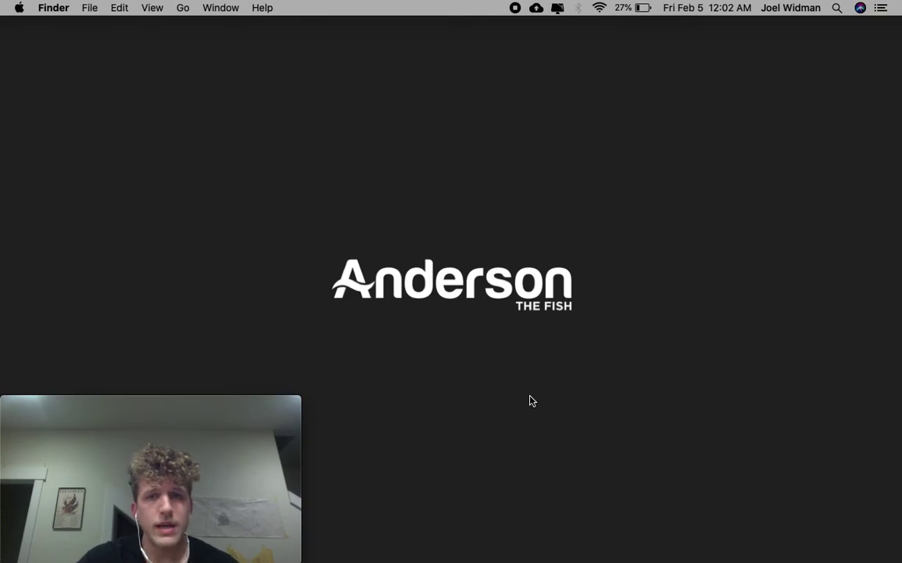
mouse_move(318, 556)
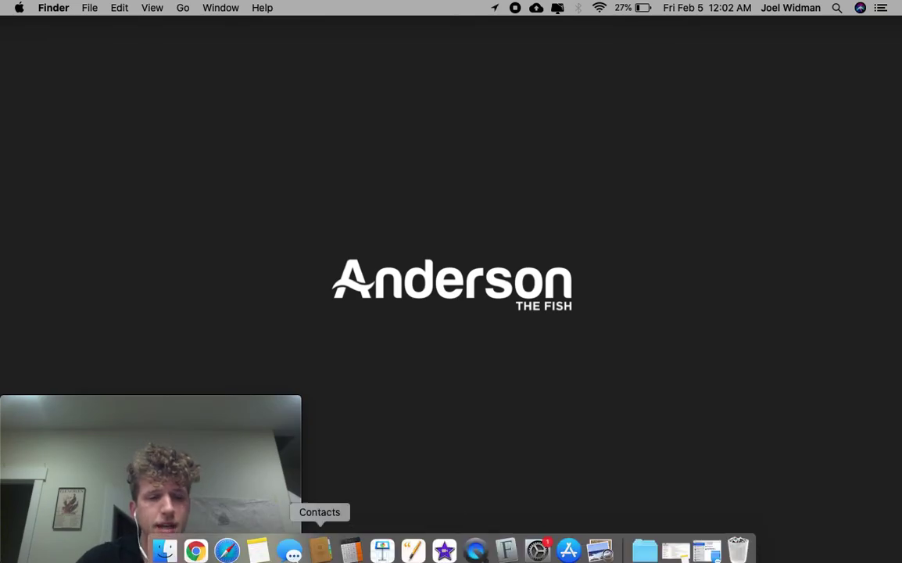
left_click(164, 545)
left_click_drag(390, 222, 690, 85)
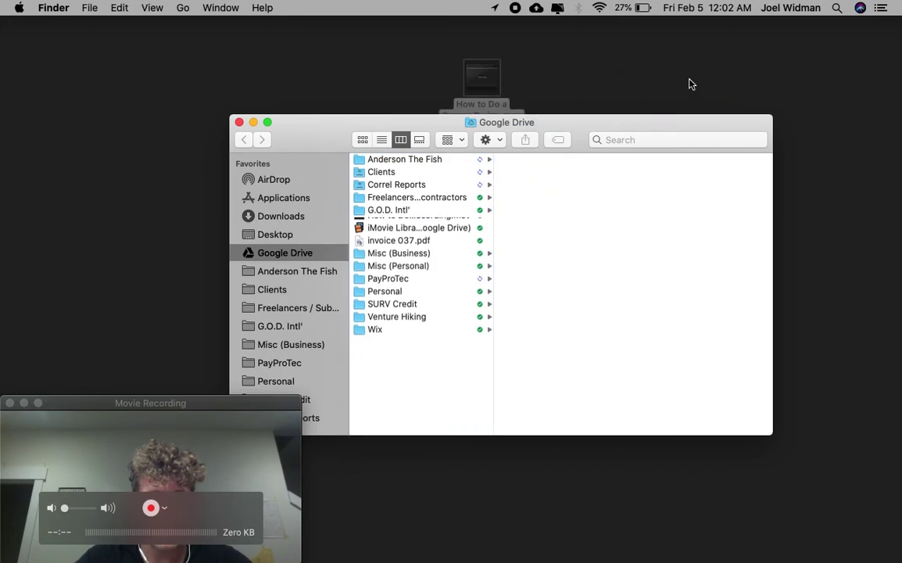
left_click(239, 122)
left_click_drag(483, 82, 666, 264)
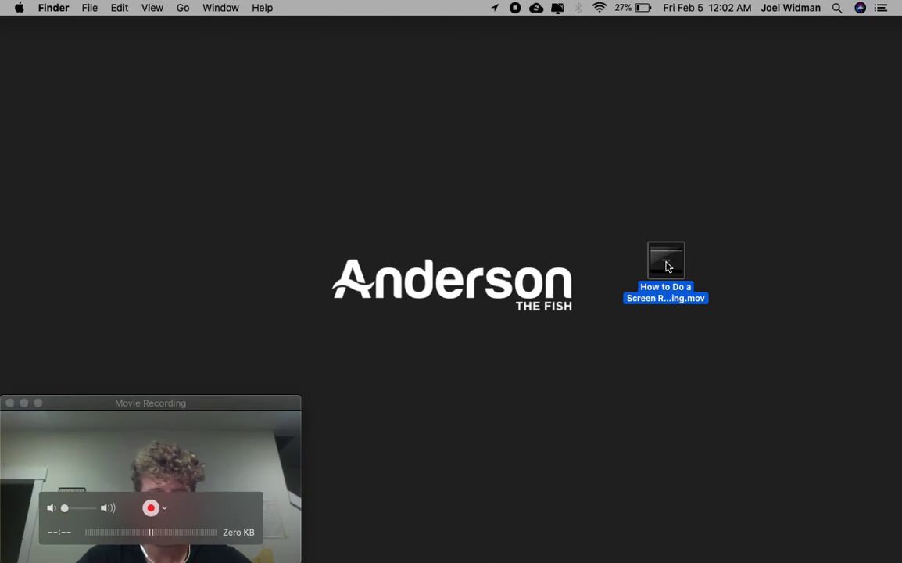
Preview How to Do a Screen Recording.mov with Quick Look and trim its beginning and end to about 1:51
key("space")
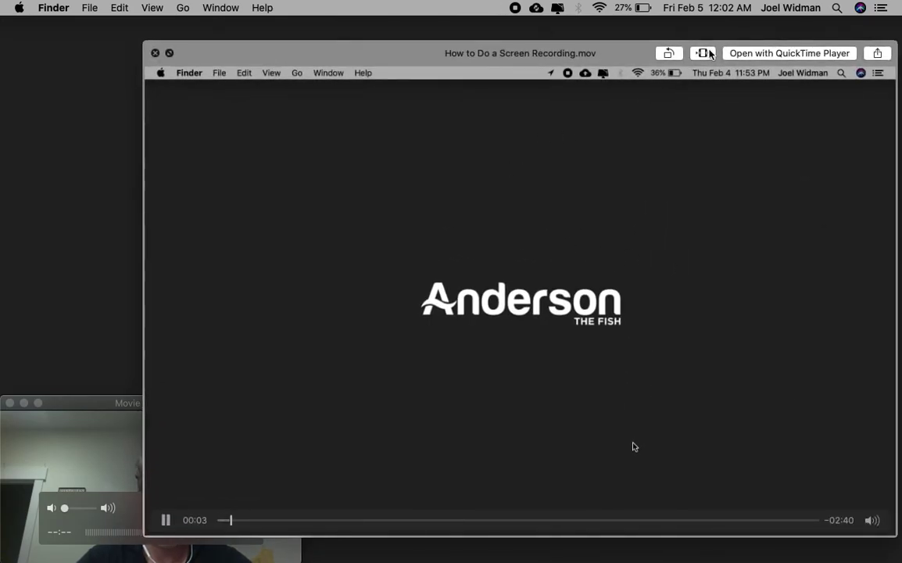
left_click(704, 54)
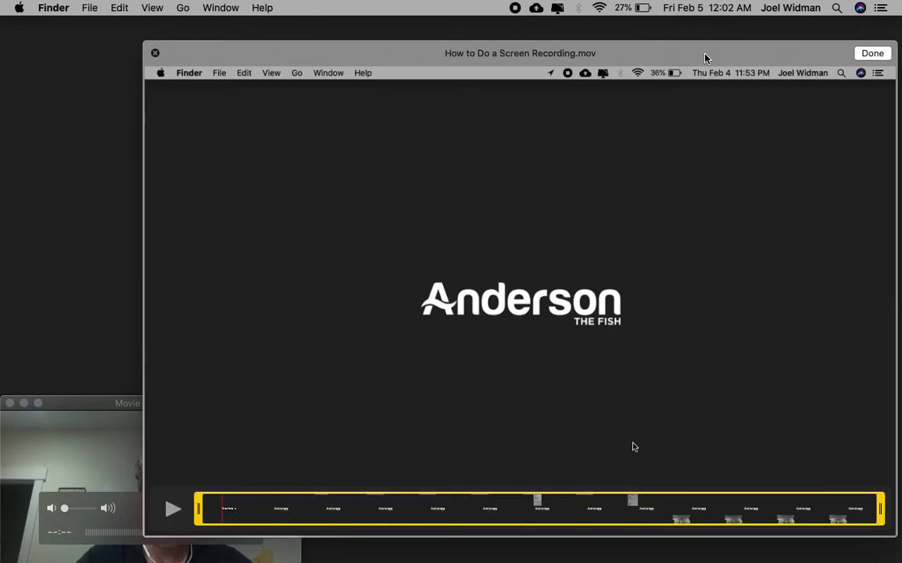
left_click_drag(199, 507, 424, 483)
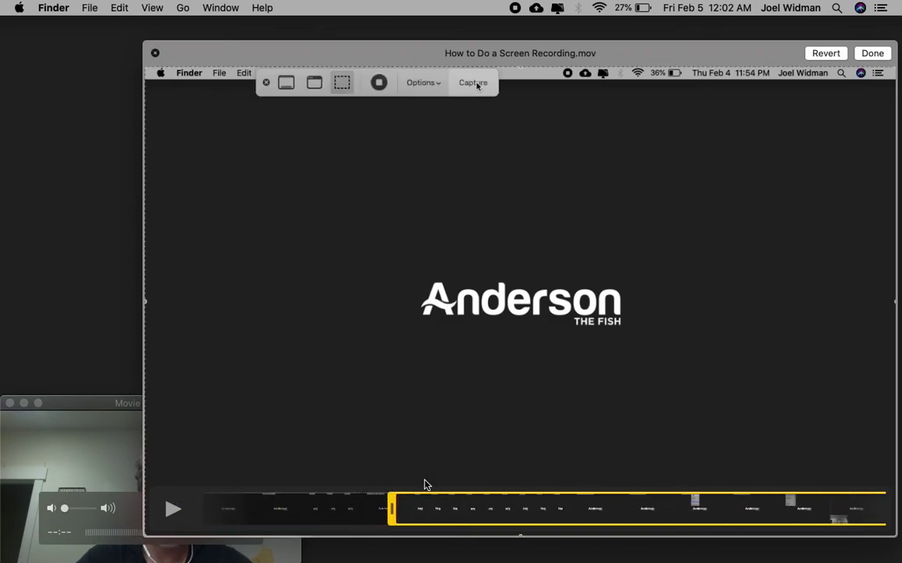
left_click_drag(880, 509, 857, 512)
Keep the pending trim, save it to the original video file, and close the preview
left_click(156, 54)
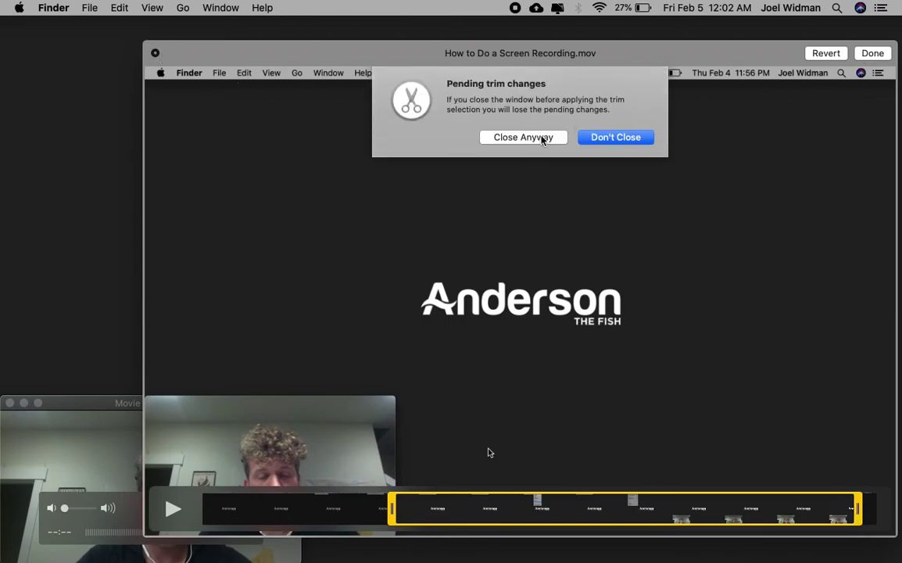
left_click(616, 138)
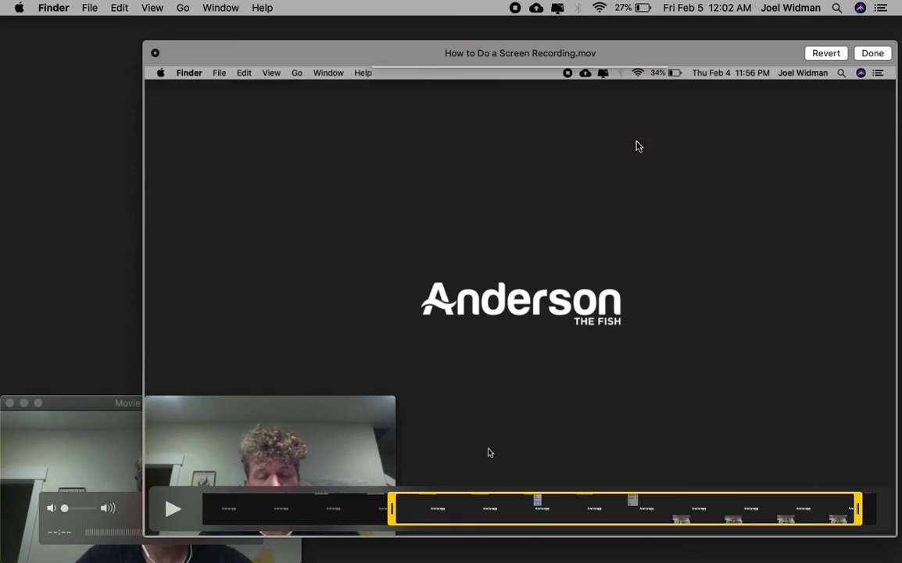
left_click(872, 54)
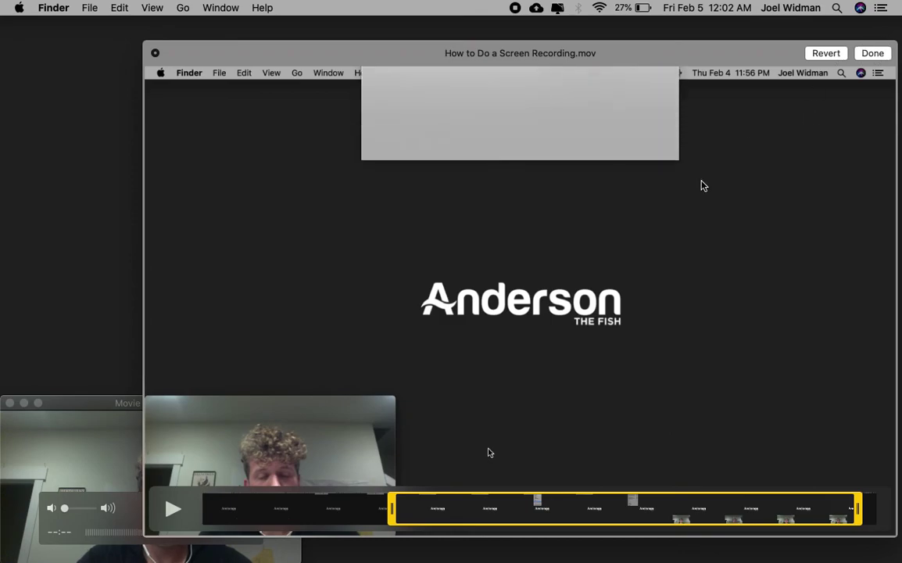
left_click(468, 143)
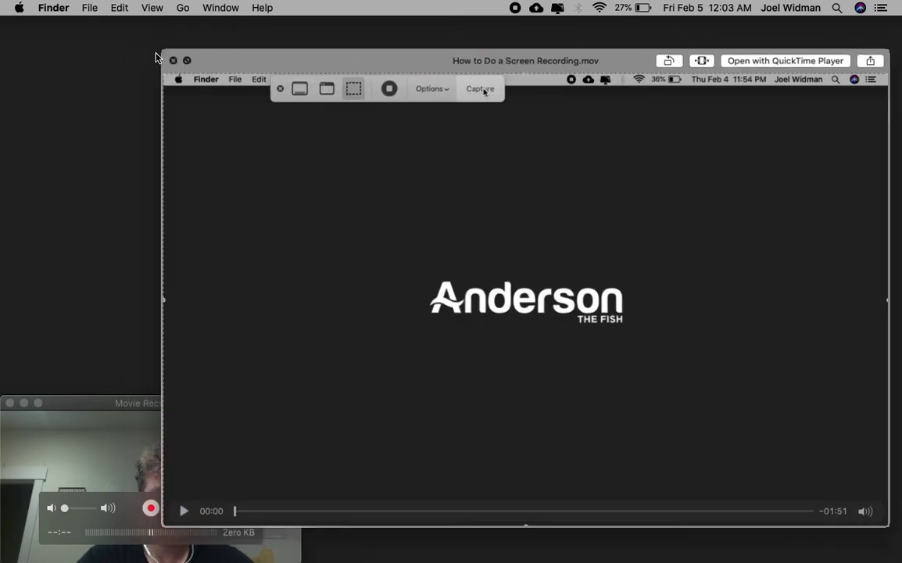
left_click(155, 52)
left_click(766, 222)
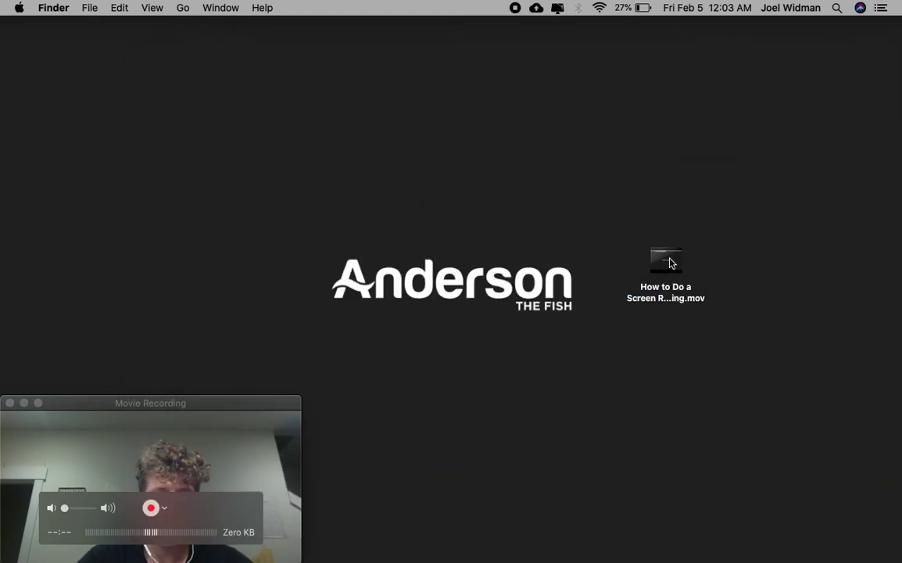
Return to the webcam window and move How to Do a Screen Recording.mov from the desktop to the Trash
left_click(283, 411)
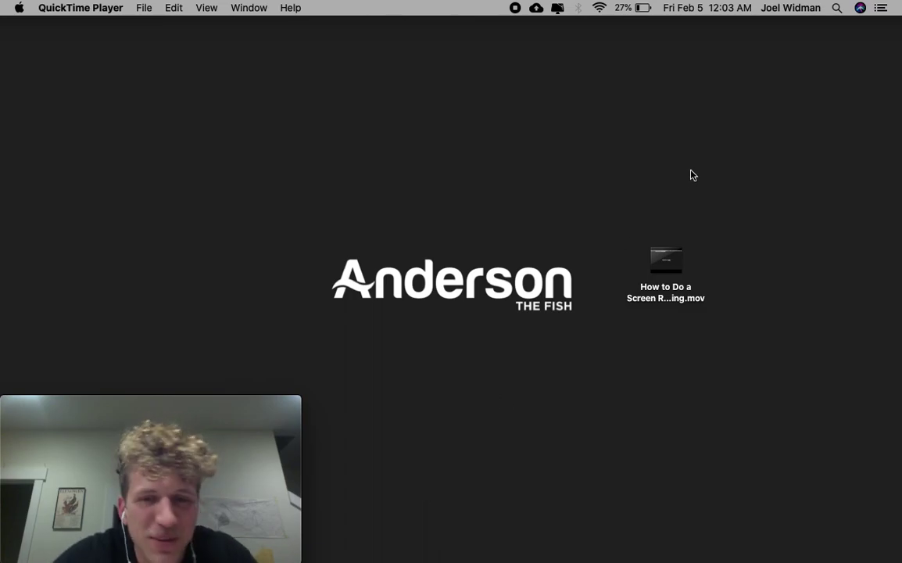
left_click(674, 261)
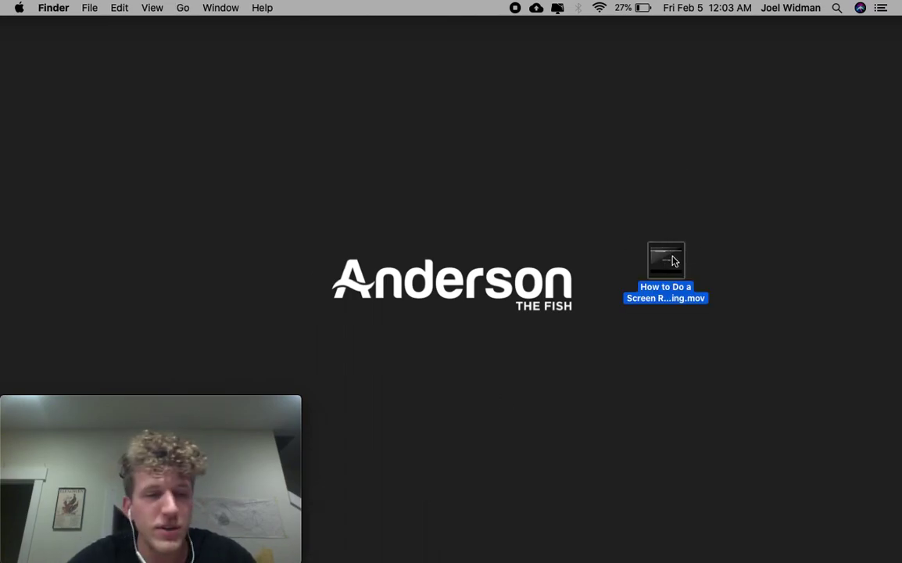
key("super+BackSpace")
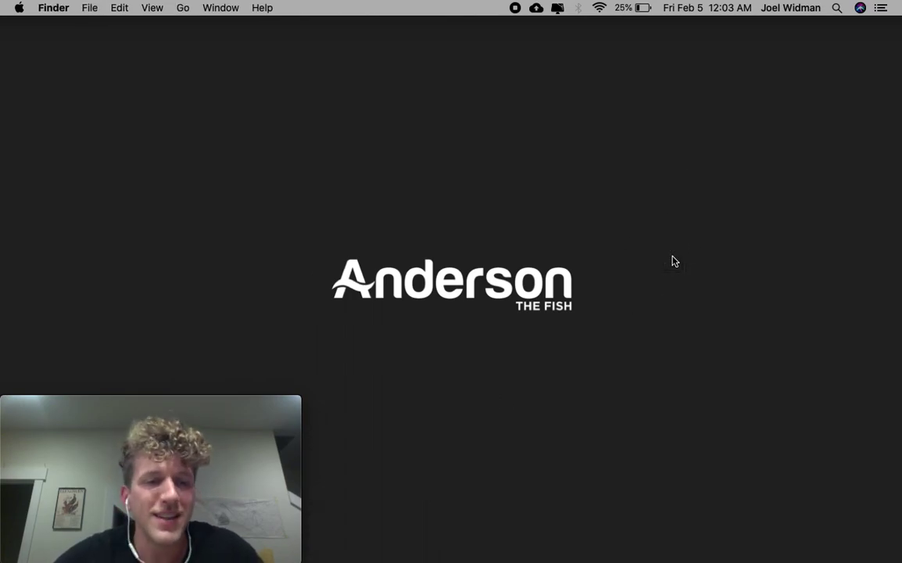